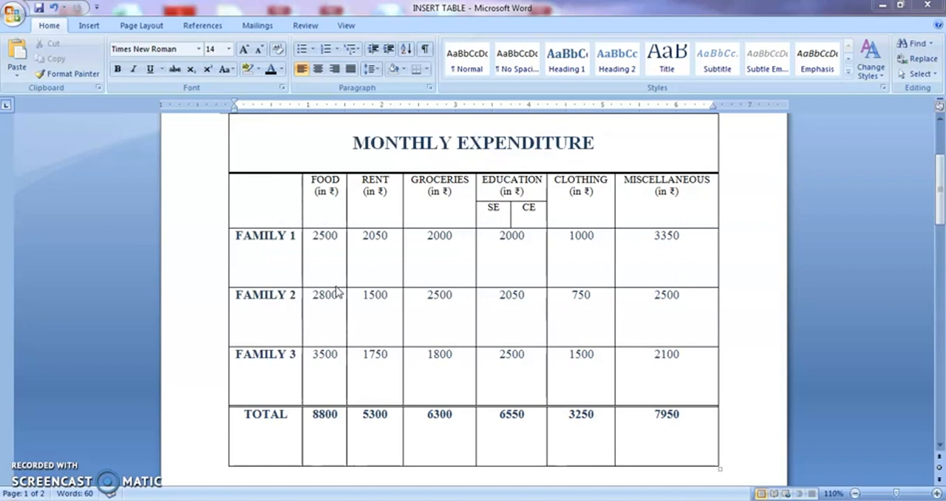
# - Insert a Clustered Column chart below the INSERT CHART heading on page 2
pyautogui.click(200, 351)
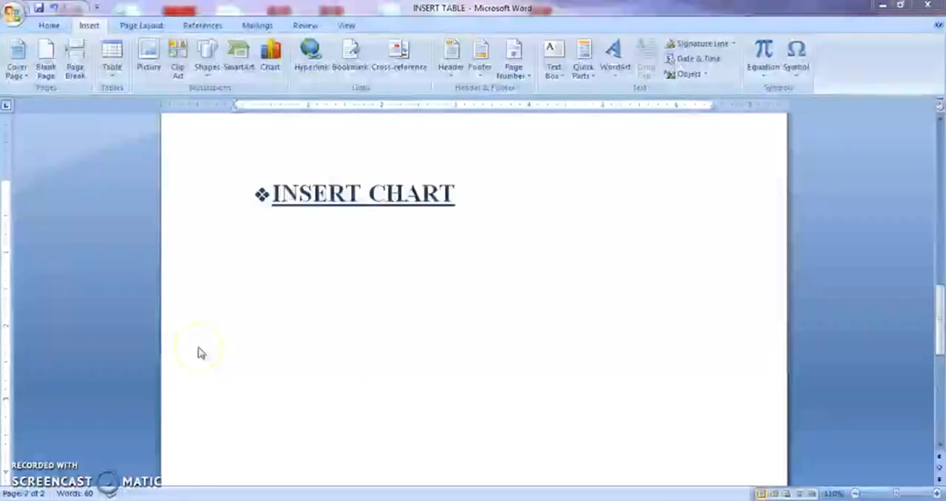
pyautogui.click(270, 58)
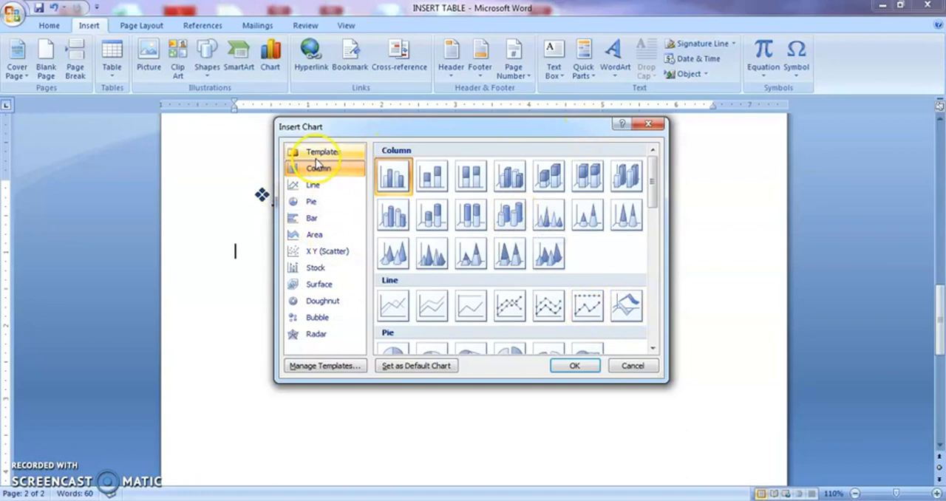
pyautogui.click(306, 185)
pyautogui.click(307, 202)
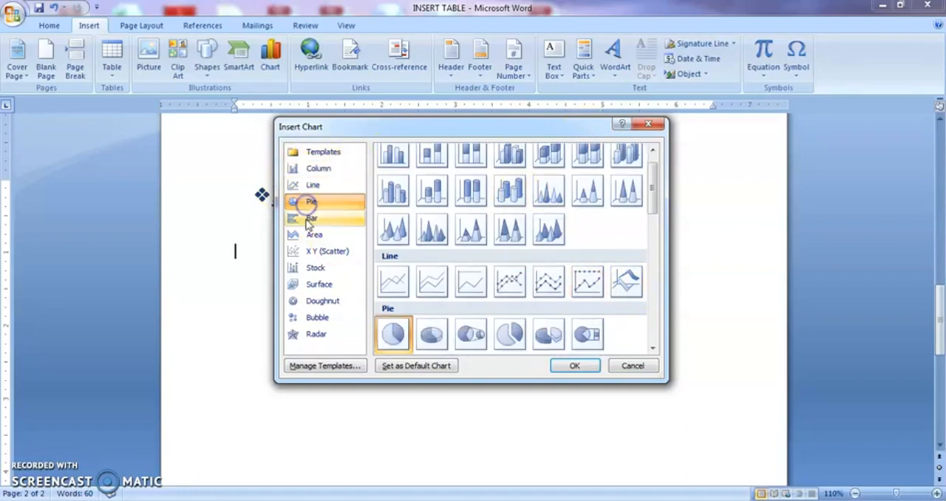
pyautogui.click(309, 216)
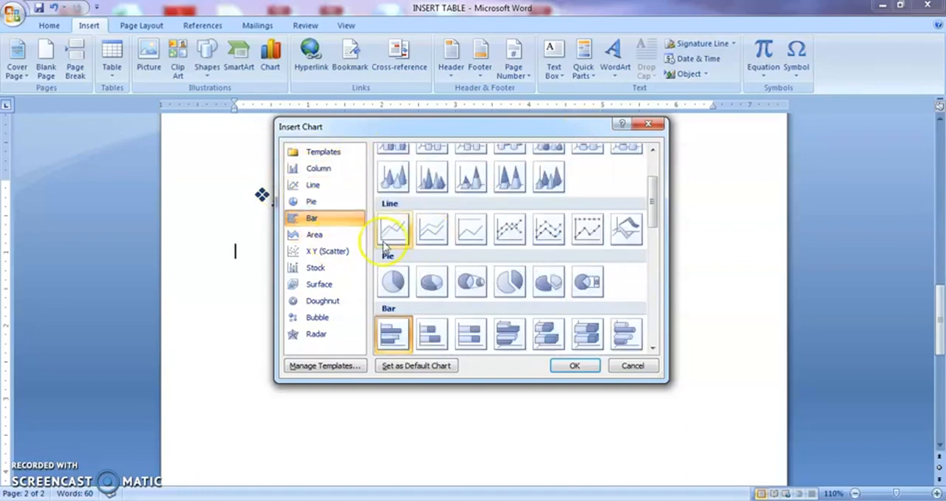
pyautogui.click(325, 174)
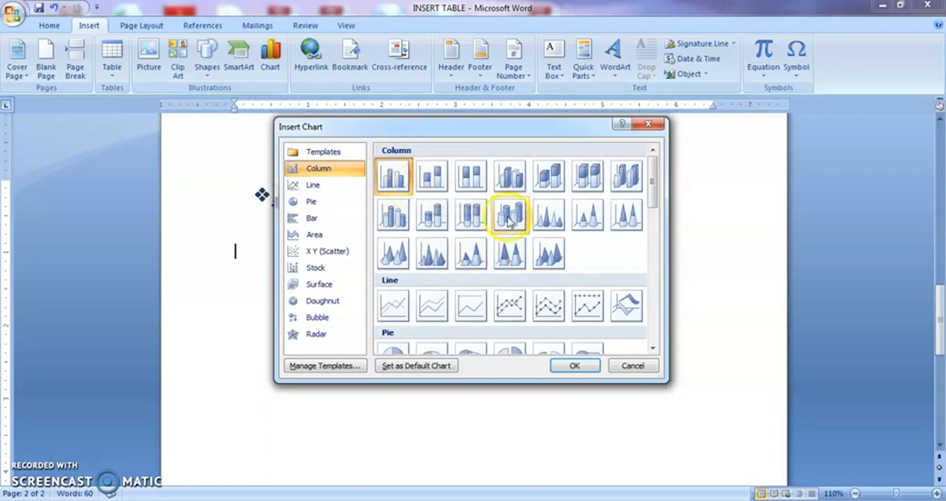
pyautogui.click(557, 186)
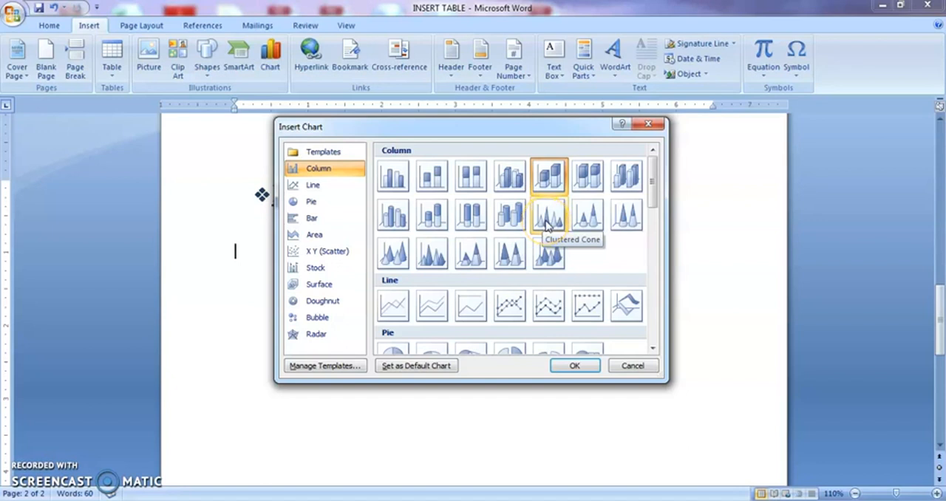
pyautogui.click(406, 187)
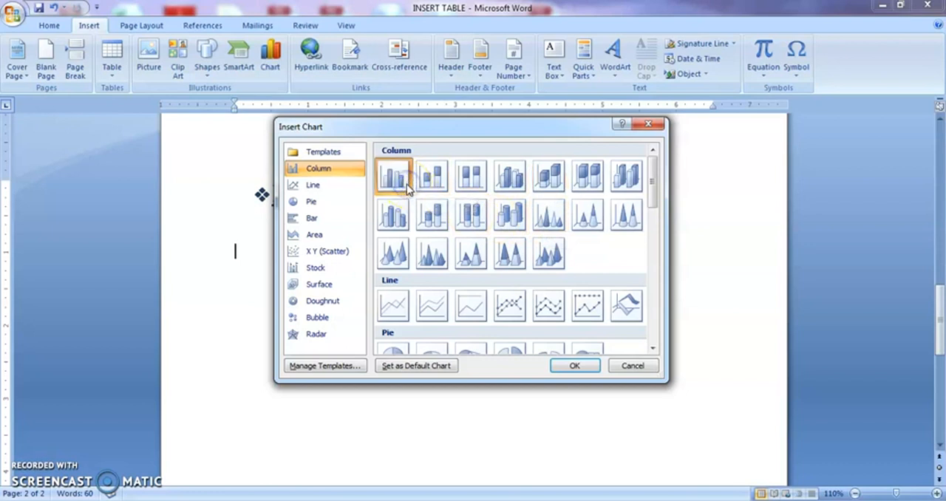
pyautogui.click(574, 366)
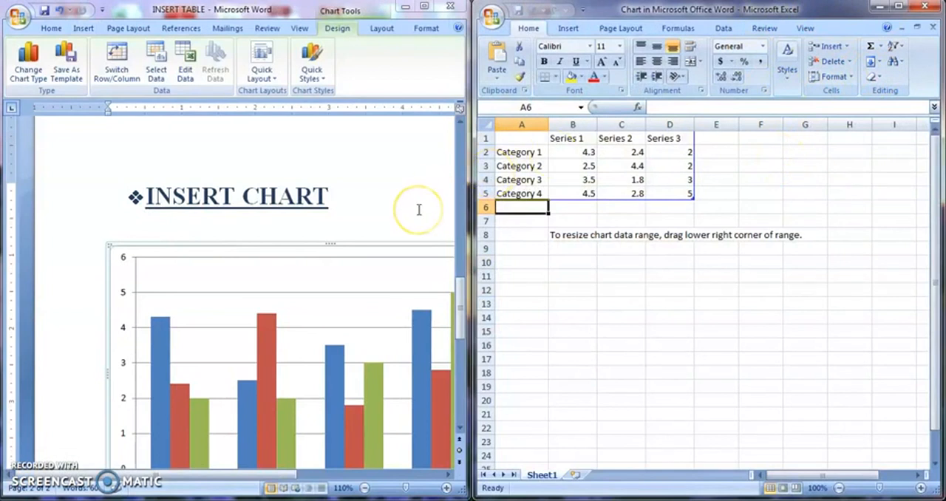
# - Replace the Category 1 label in cell A2 of the chart data with FAMILY 1
pyautogui.moveTo(458, 278); pyautogui.dragTo(464, 305)
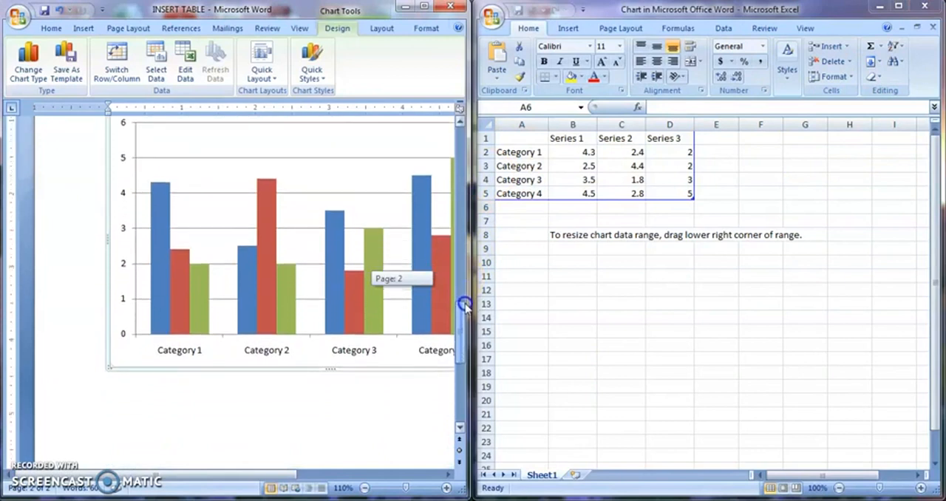
pyautogui.moveTo(292, 476); pyautogui.dragTo(347, 480)
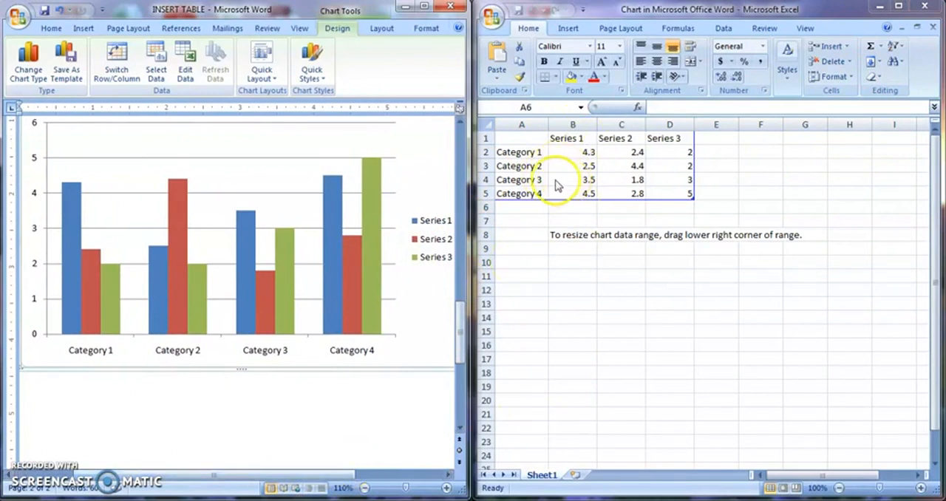
pyautogui.moveTo(286, 260)
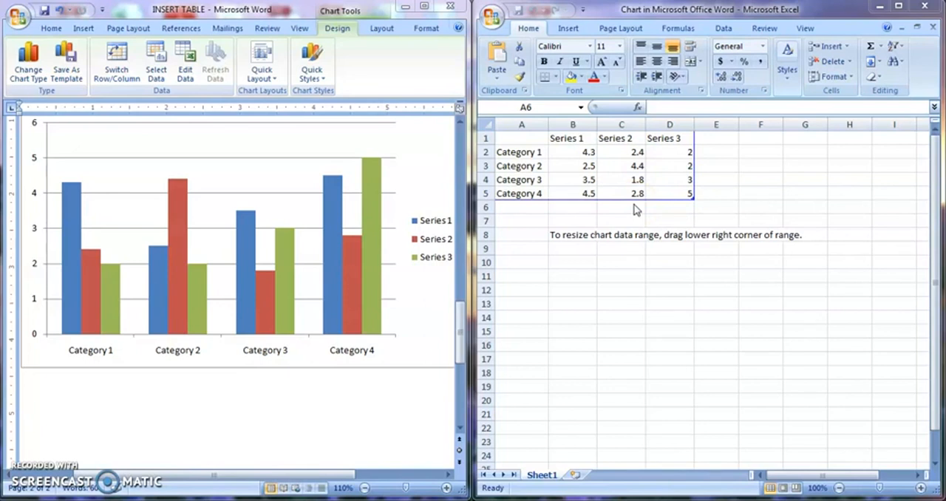
pyautogui.click(519, 153)
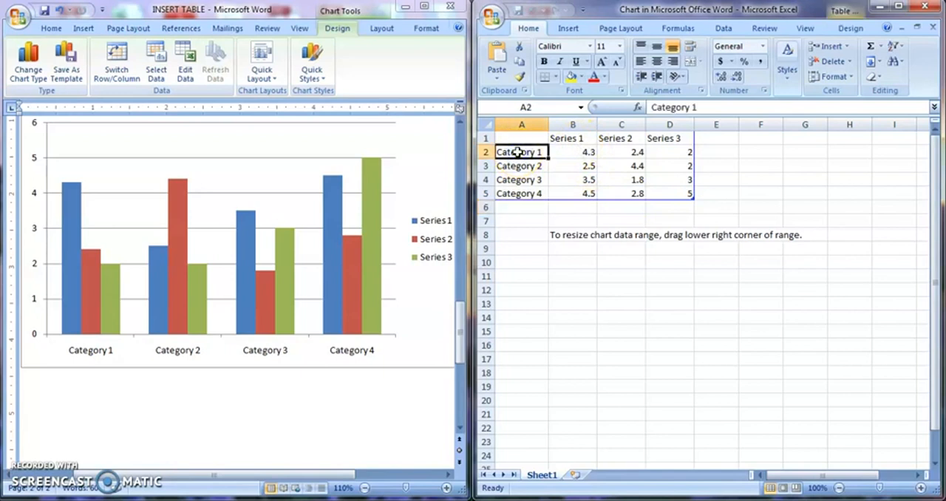
pyautogui.doubleClick(544, 152)
pyautogui.moveTo(544, 153); pyautogui.dragTo(490, 152)
pyautogui.press('Delete')
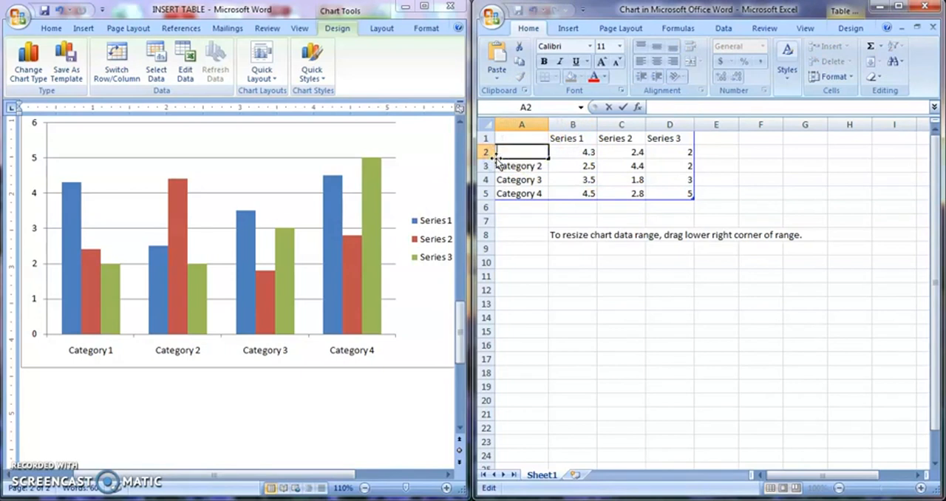
pyautogui.write('FAMILY 1')
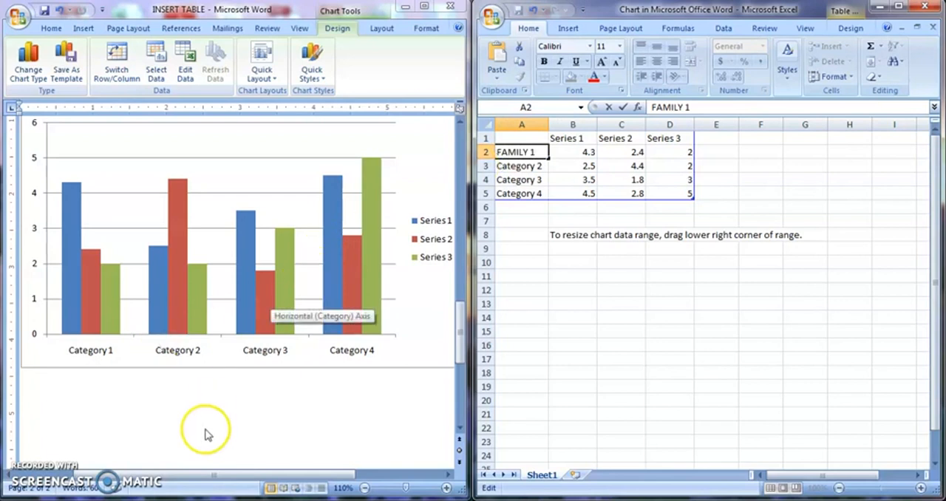
pyautogui.click(551, 316)
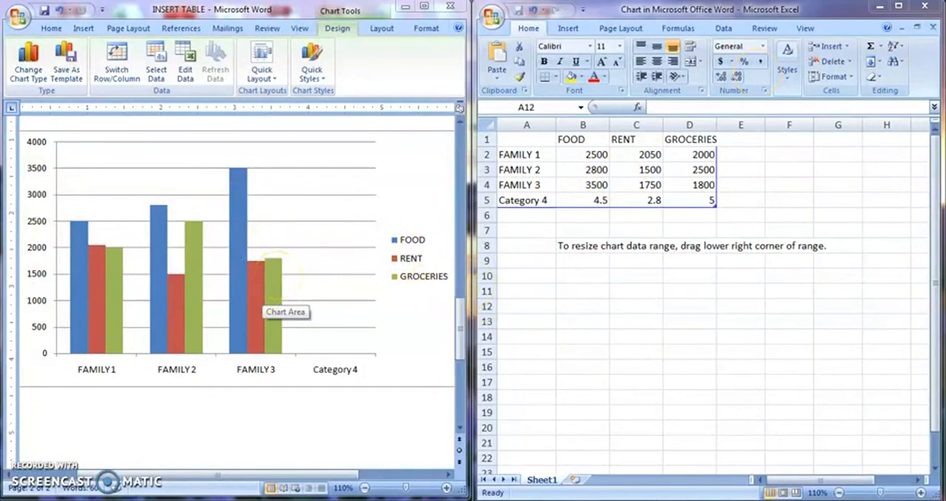
# - Close the chart's data sheet and apply the blue, red and green chart style with a black background
pyautogui.click(935, 8)
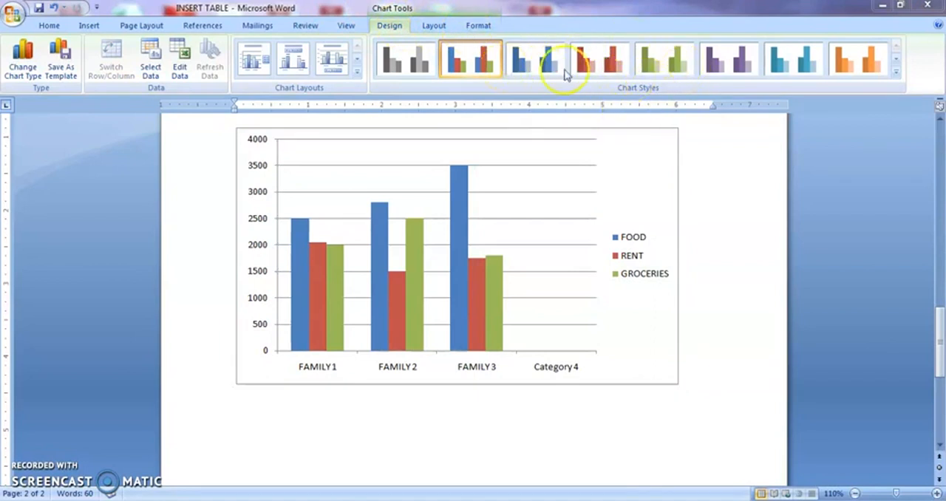
pyautogui.click(896, 72)
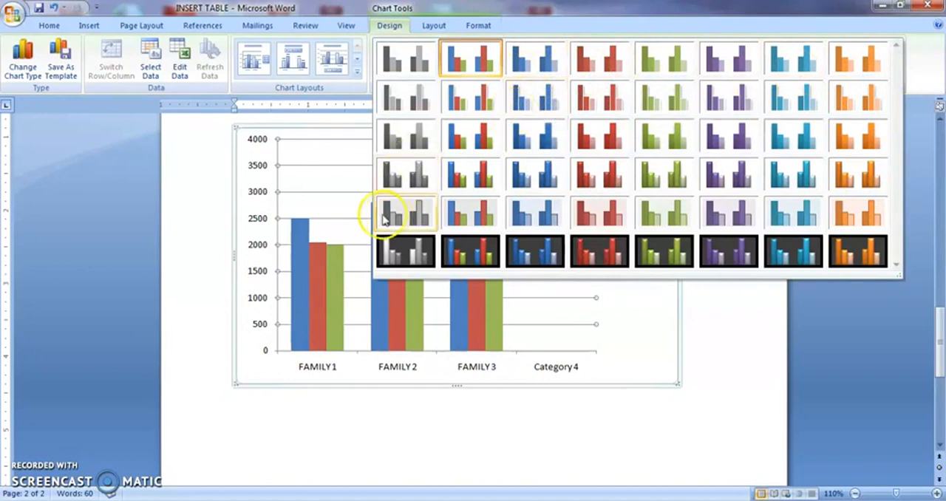
pyautogui.click(493, 250)
pyautogui.moveTo(505, 266)
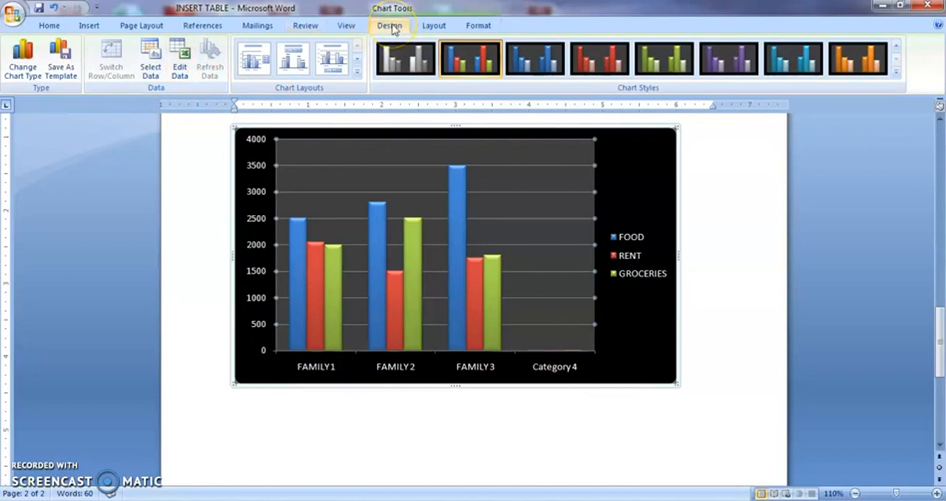
# - Open the chart's underlying data sheet for editing
pyautogui.click(180, 74)
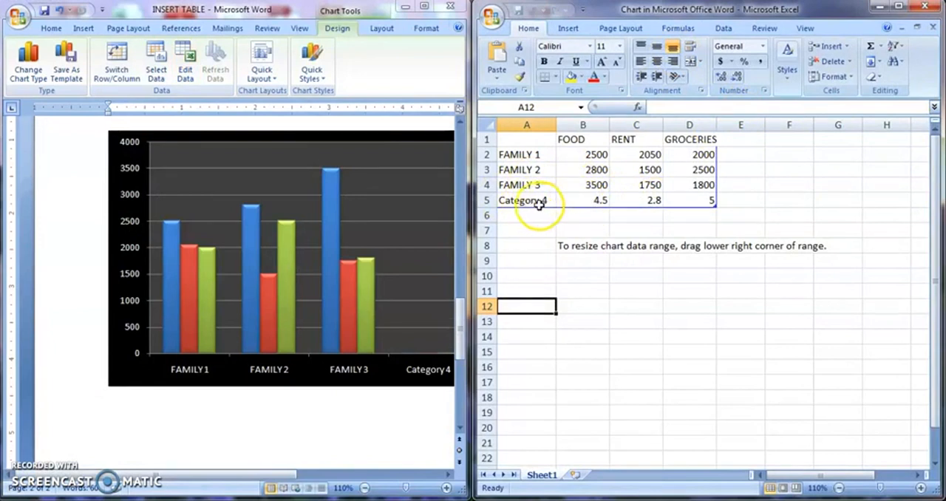
pyautogui.click(487, 200)
pyautogui.press('Delete')
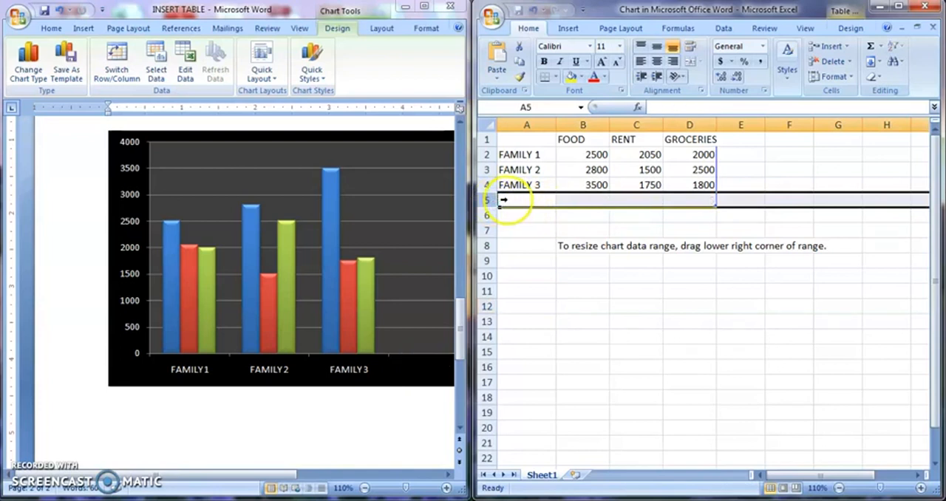
pyautogui.click(533, 10)
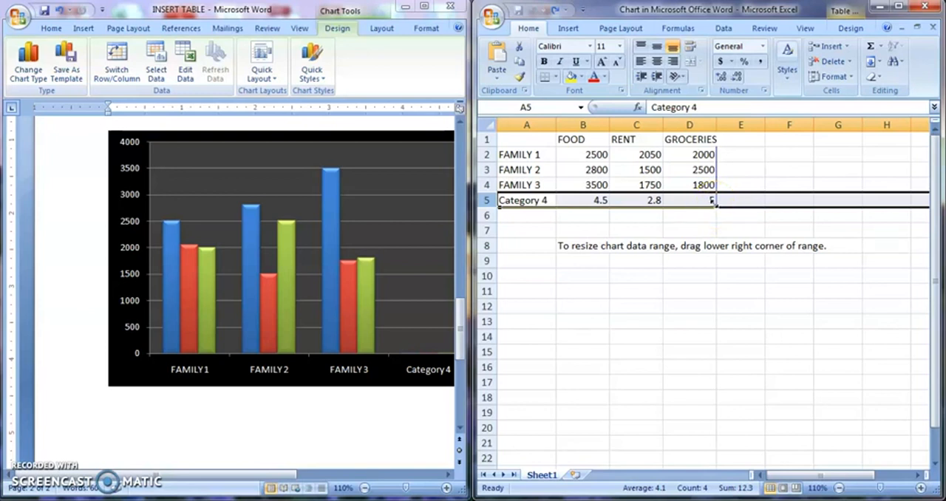
# - Shrink the chart data range to A1:D4 so that it excludes the Category 4 row
pyautogui.moveTo(713, 204); pyautogui.dragTo(712, 188)
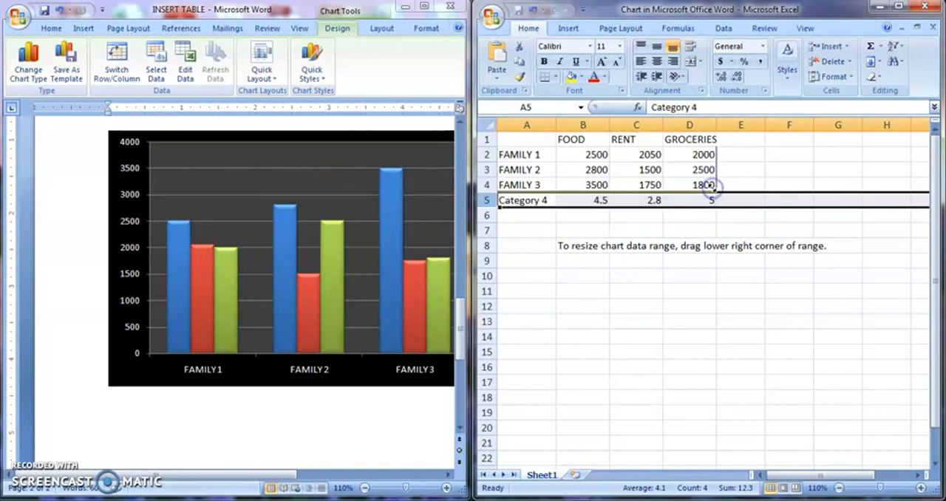
pyautogui.click(720, 229)
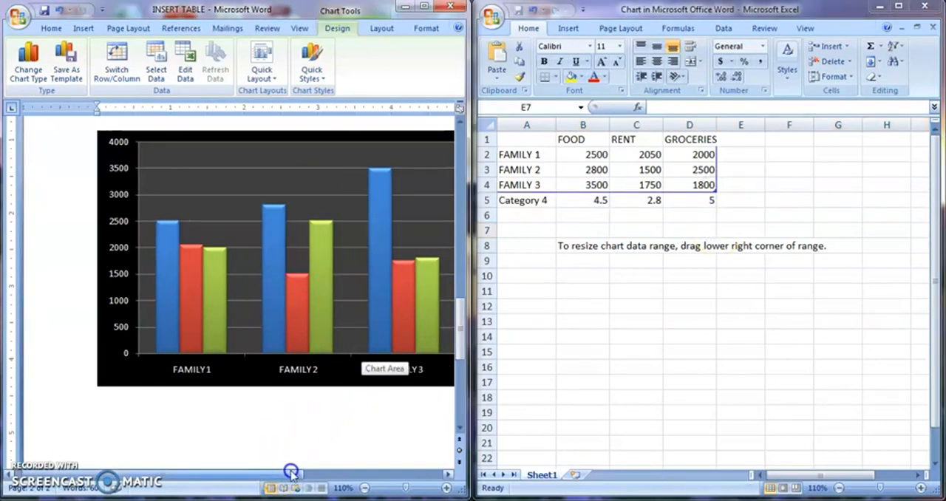
pyautogui.moveTo(276, 474); pyautogui.dragTo(326, 473)
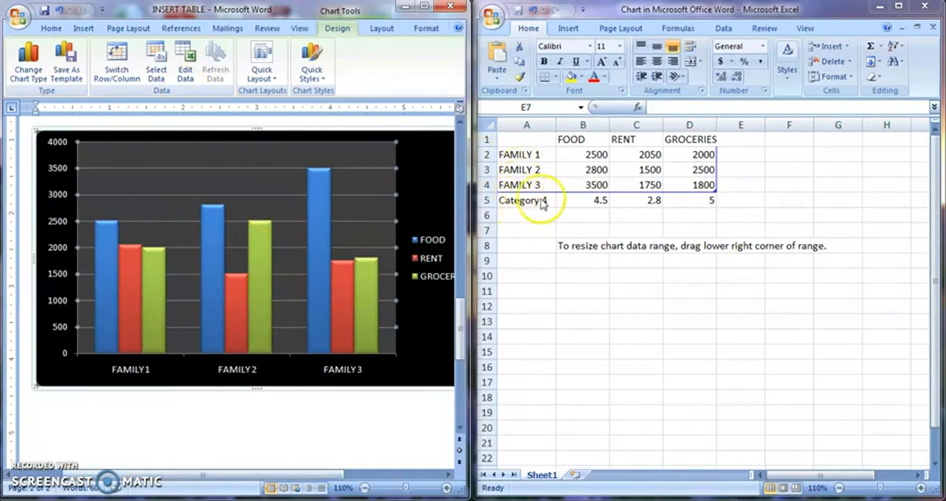
# - Change the chart's source data range to the empty cells A11:F16
pyautogui.moveTo(260, 236)
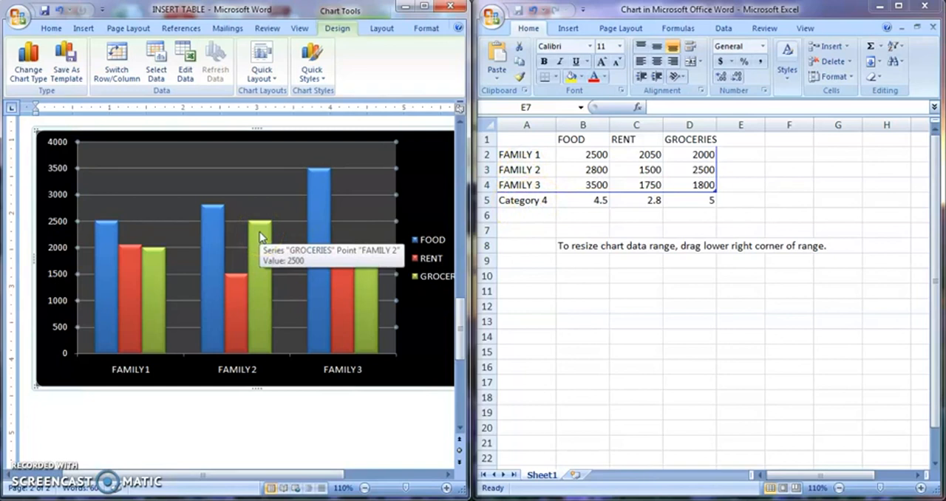
pyautogui.click(157, 70)
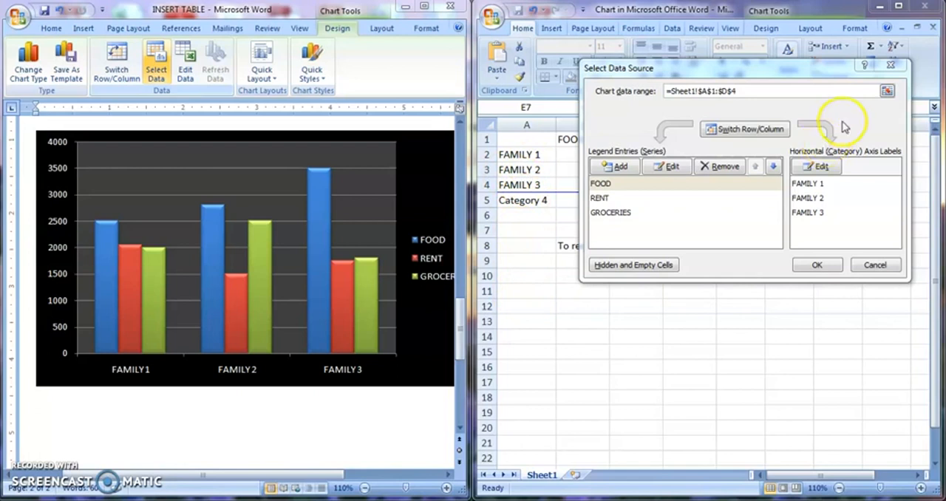
pyautogui.click(886, 90)
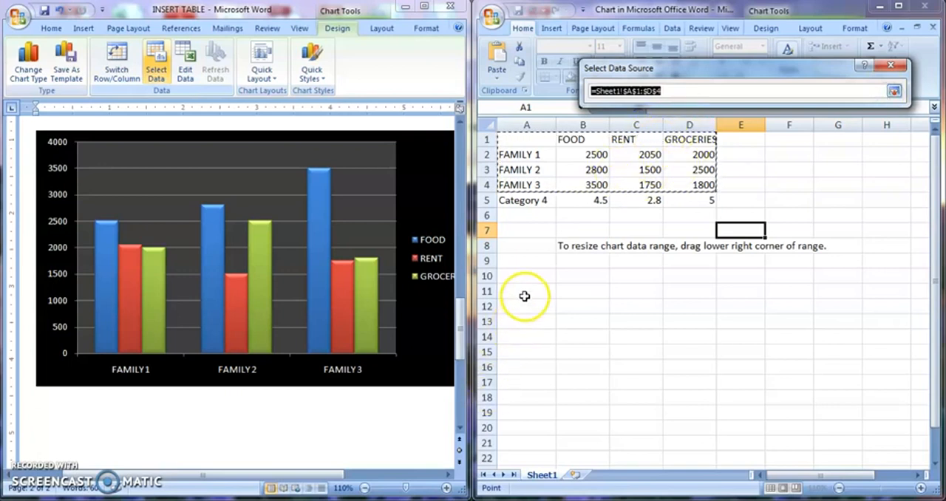
pyautogui.moveTo(524, 289); pyautogui.dragTo(811, 370)
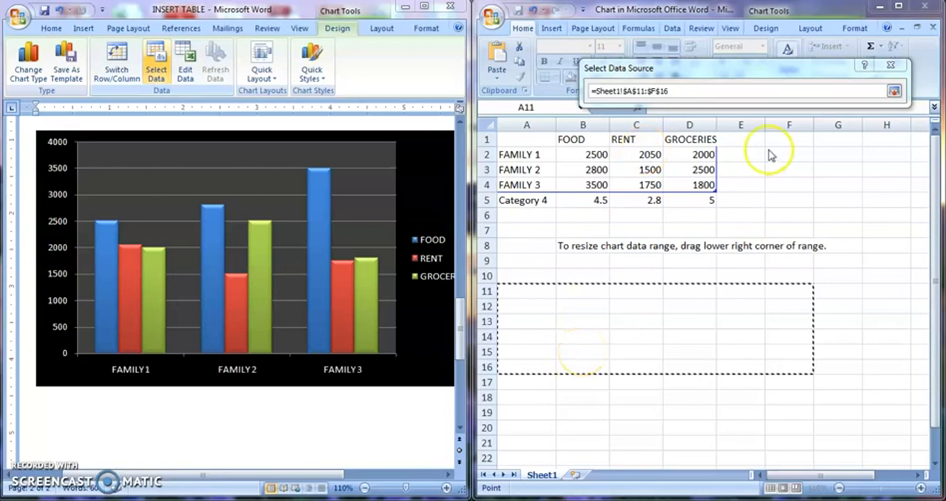
pyautogui.click(891, 92)
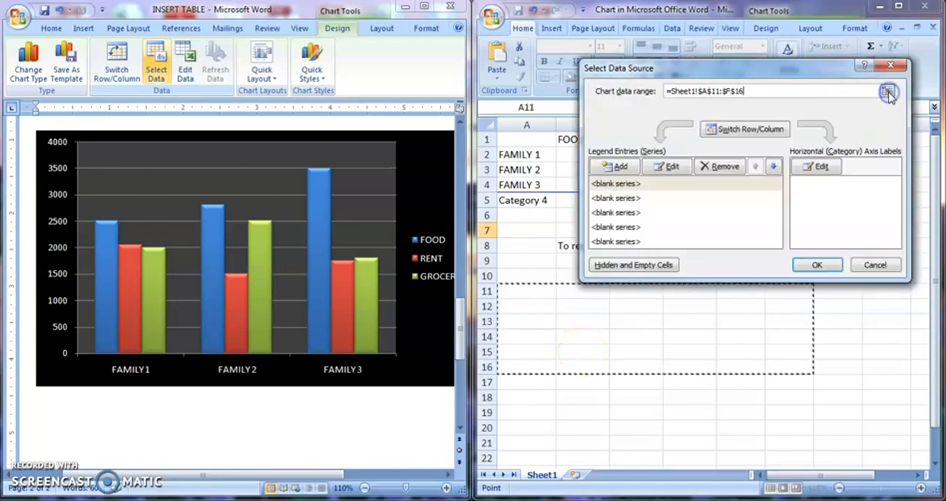
pyautogui.click(817, 266)
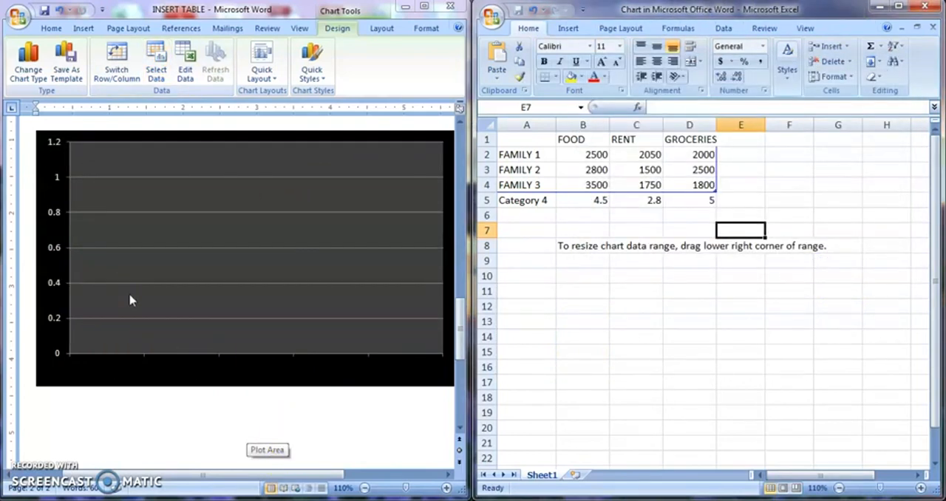
# - Set the chart's source data range to the family expenditure table in A1:D4
pyautogui.click(380, 144)
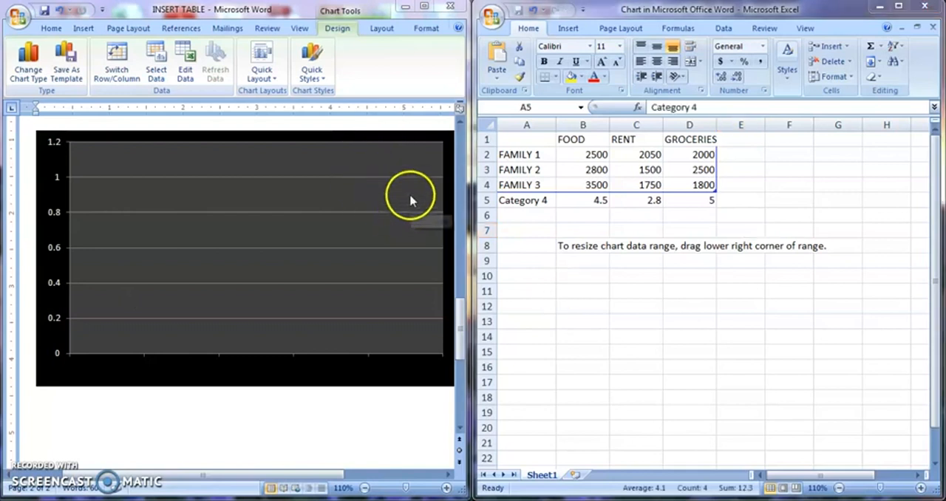
pyautogui.click(157, 69)
pyautogui.click(157, 69)
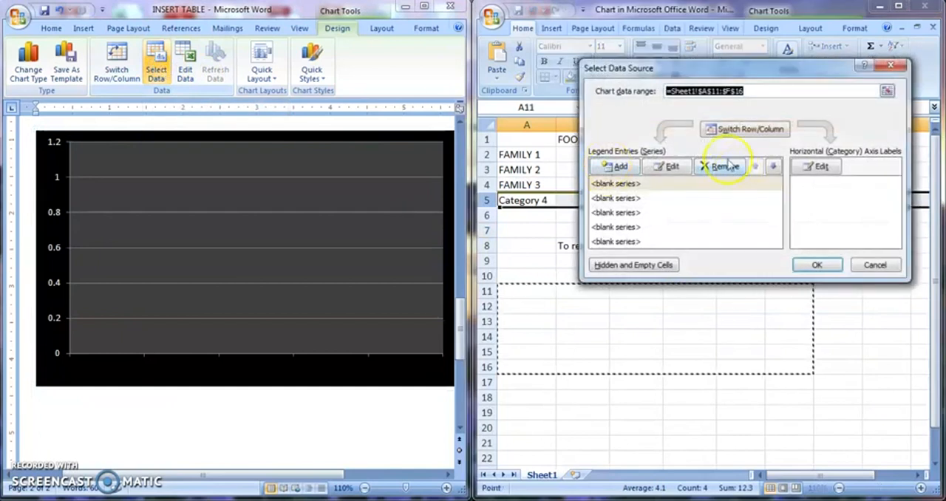
pyautogui.click(887, 91)
pyautogui.moveTo(530, 140); pyautogui.dragTo(708, 181)
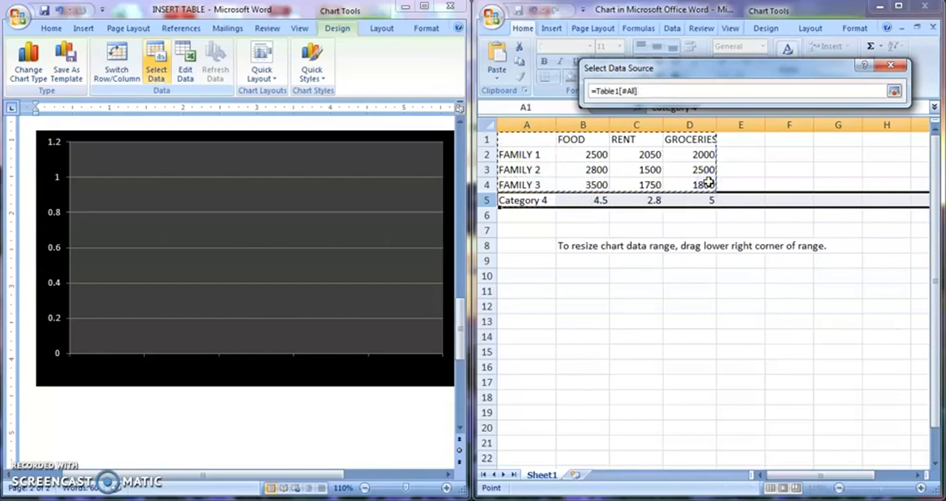
pyautogui.press('Return')
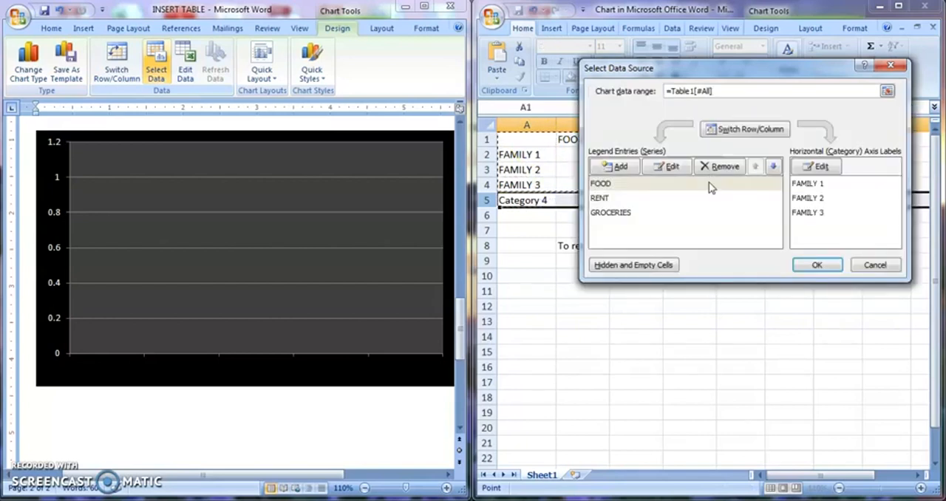
pyautogui.click(809, 265)
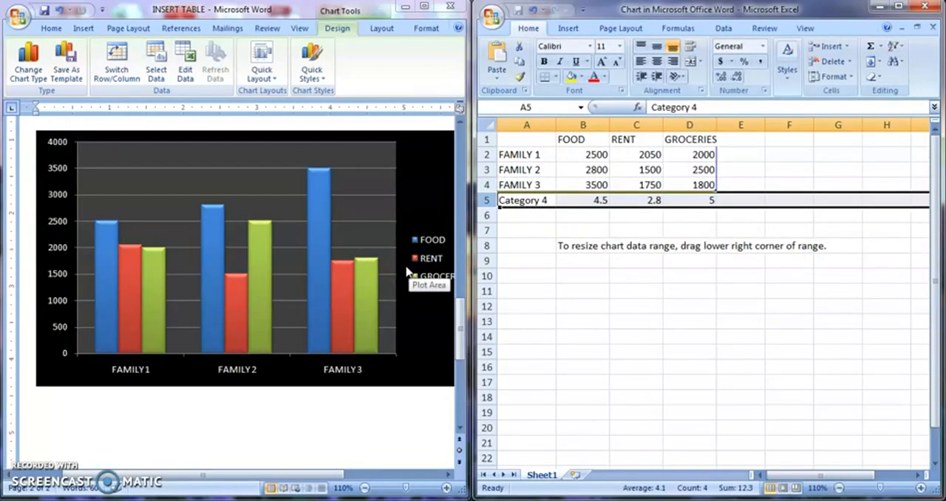
# - Swap the rows and columns in the chart's data source so FAMILY 1 to 3 become the series and FOOD, RENT, GROCERIES the categories
pyautogui.click(156, 69)
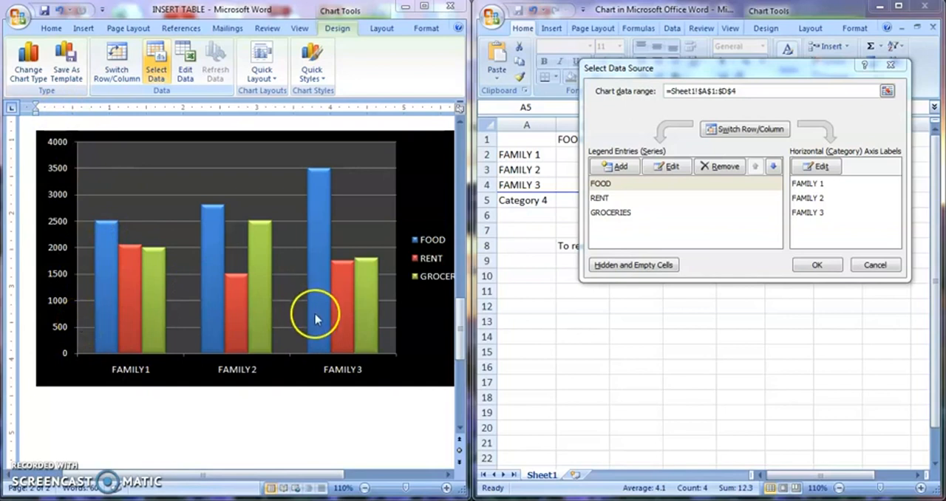
pyautogui.click(573, 170)
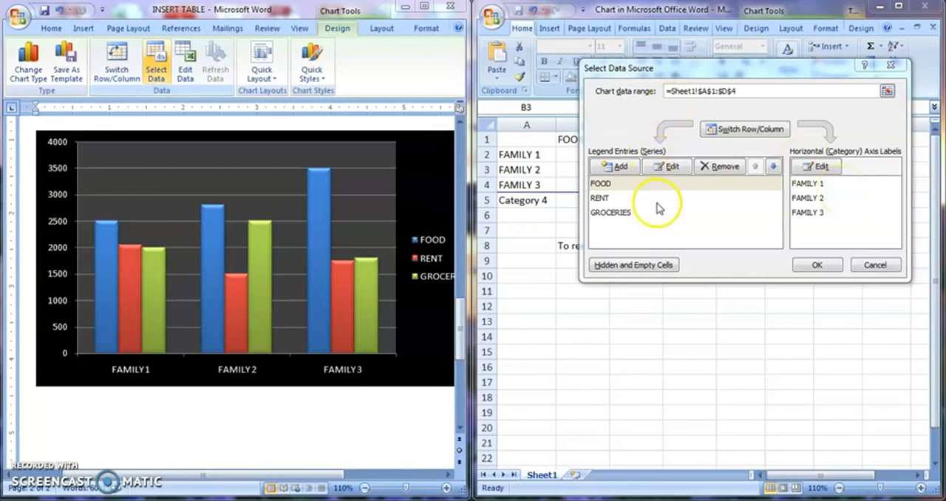
pyautogui.click(751, 135)
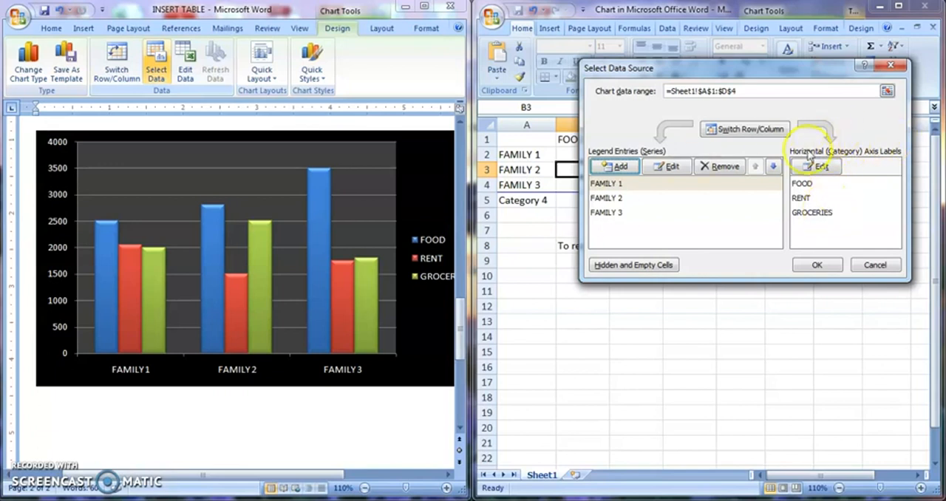
pyautogui.click(813, 268)
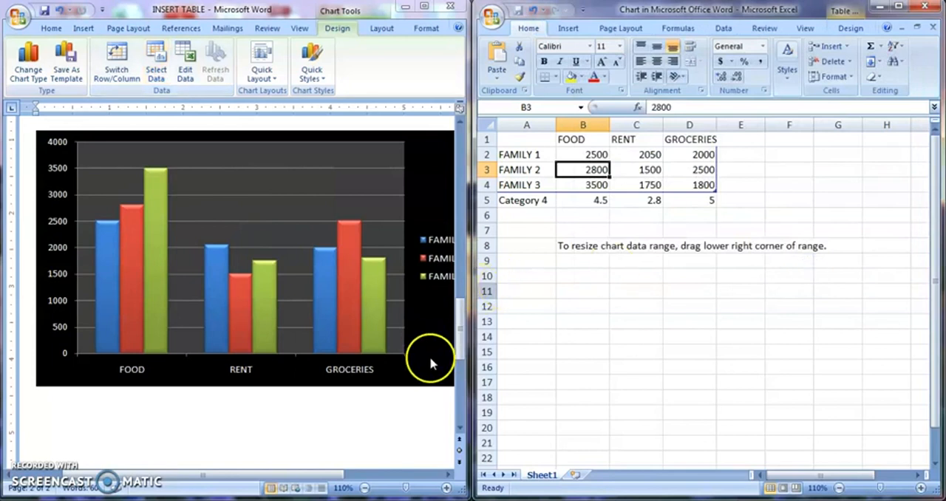
# - Switch the chart's rows and columns back so the families are the categories, and close the data sheet
pyautogui.click(358, 473)
pyautogui.moveTo(357, 474); pyautogui.dragTo(348, 473)
pyautogui.click(381, 269)
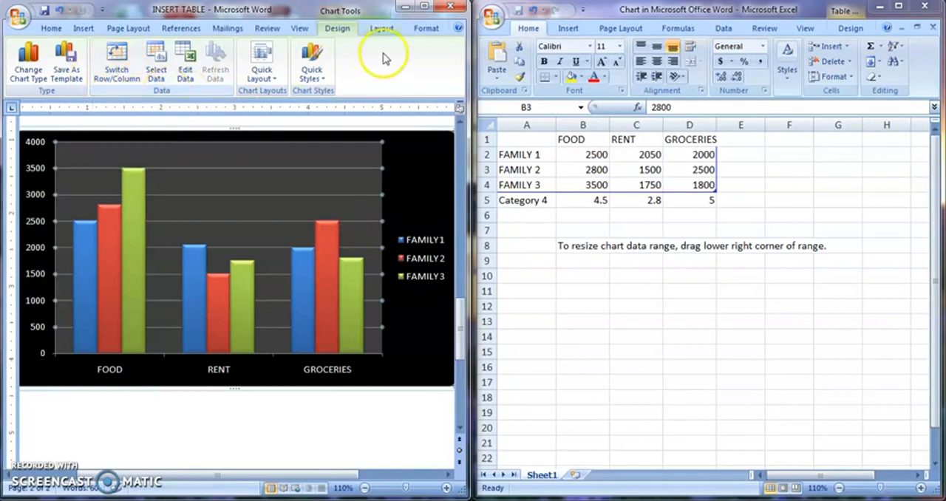
pyautogui.click(134, 62)
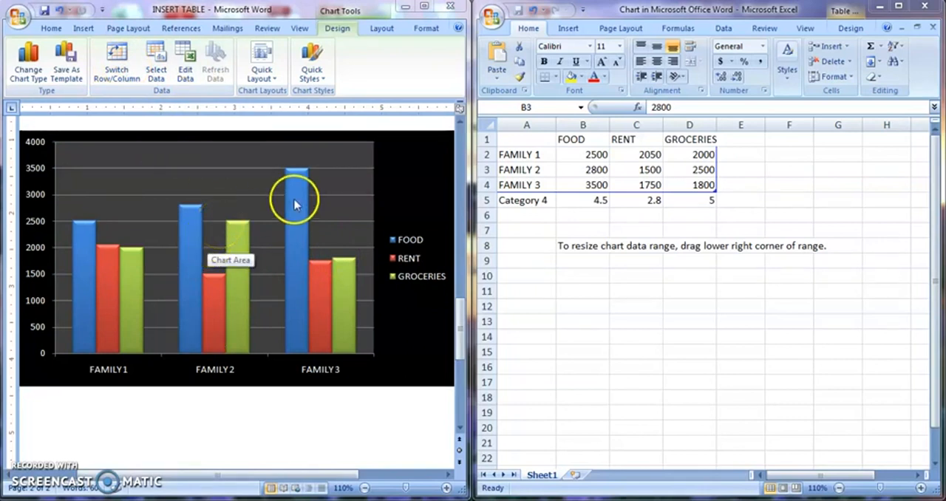
pyautogui.click(924, 7)
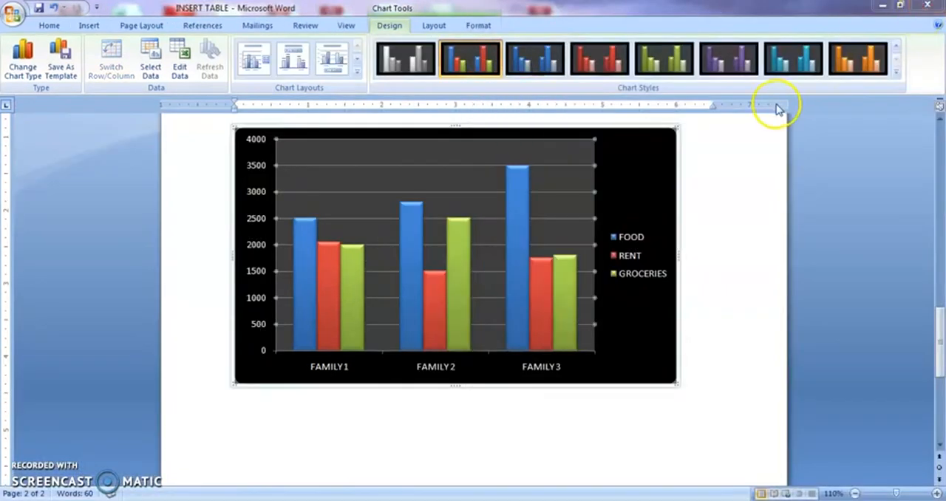
# - Change the family expenditure chart's type to Line with Markers
pyautogui.click(411, 232)
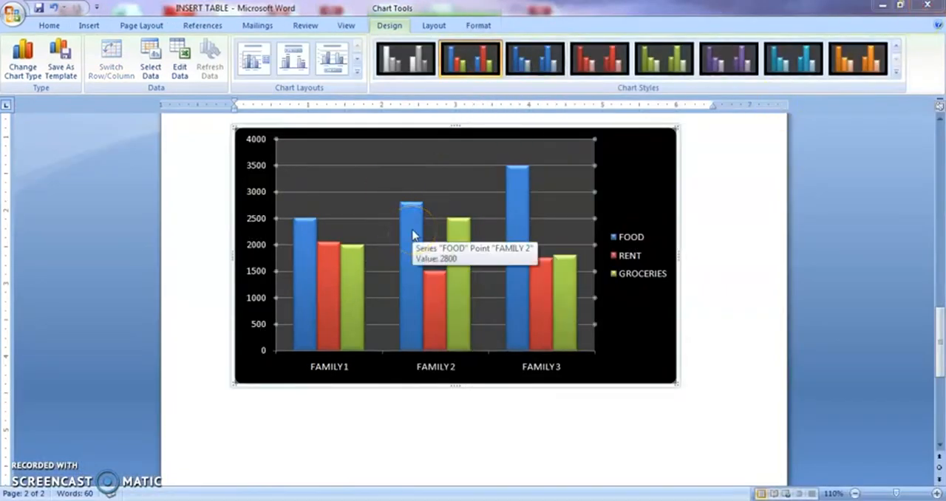
pyautogui.click(366, 143)
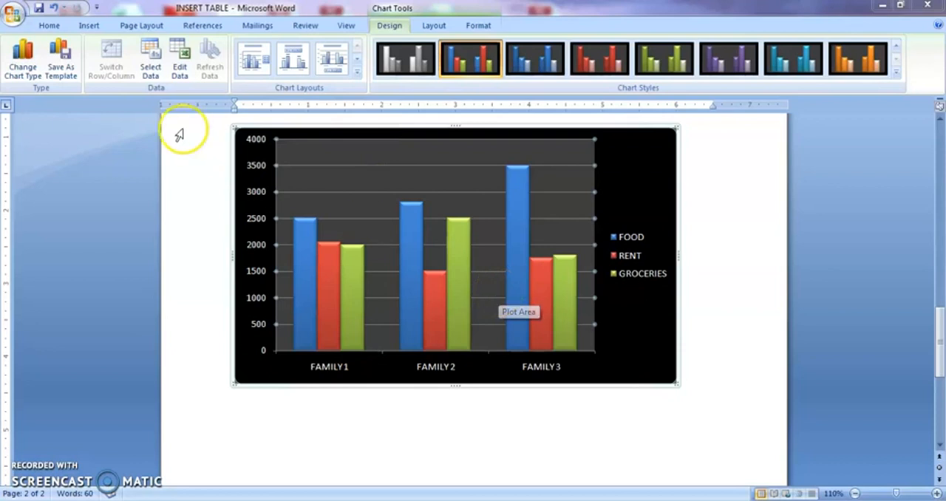
pyautogui.click(23, 65)
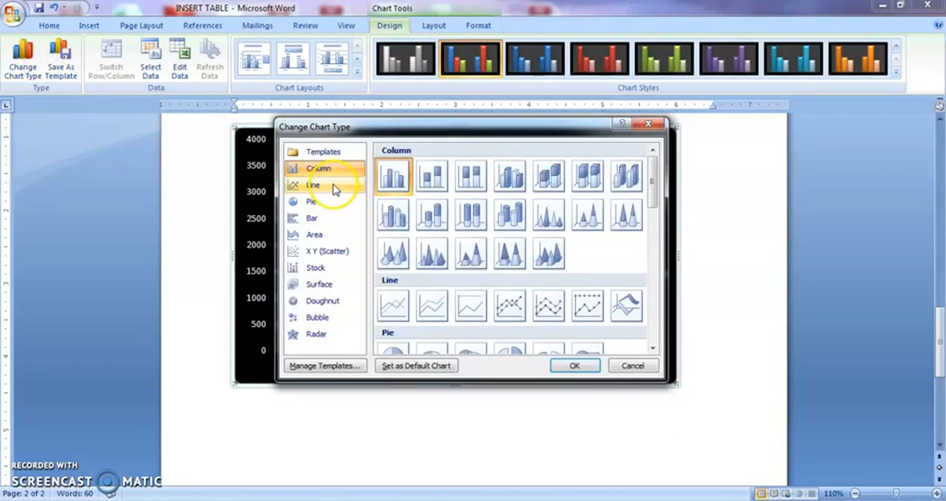
pyautogui.click(333, 186)
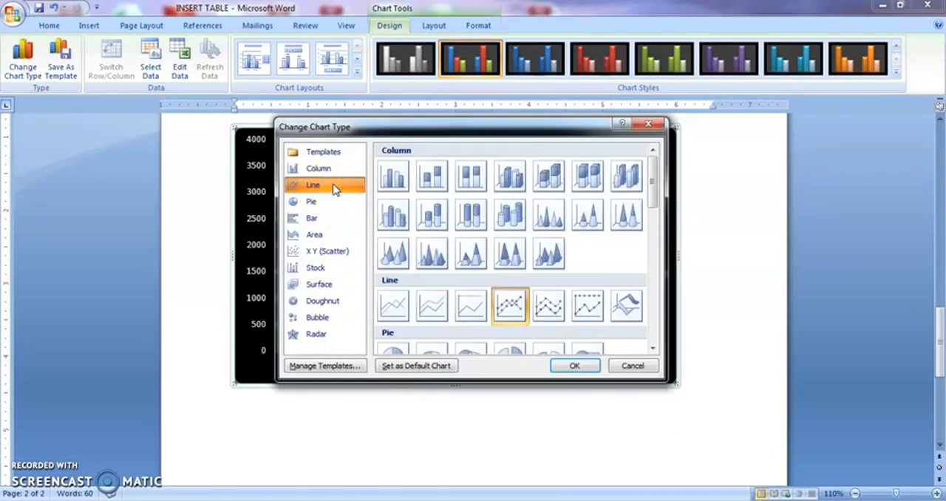
pyautogui.click(564, 365)
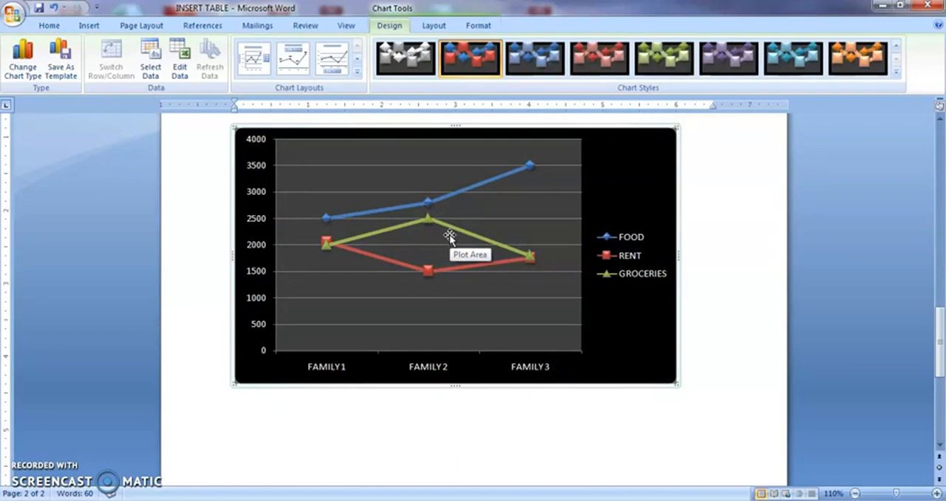
# - Change the line chart to a 3-D Clustered Column chart
pyautogui.click(22, 50)
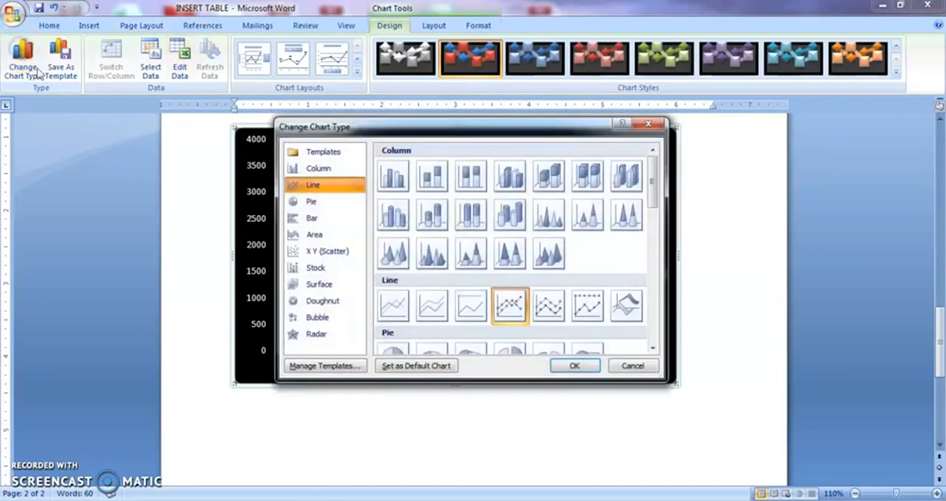
pyautogui.click(346, 171)
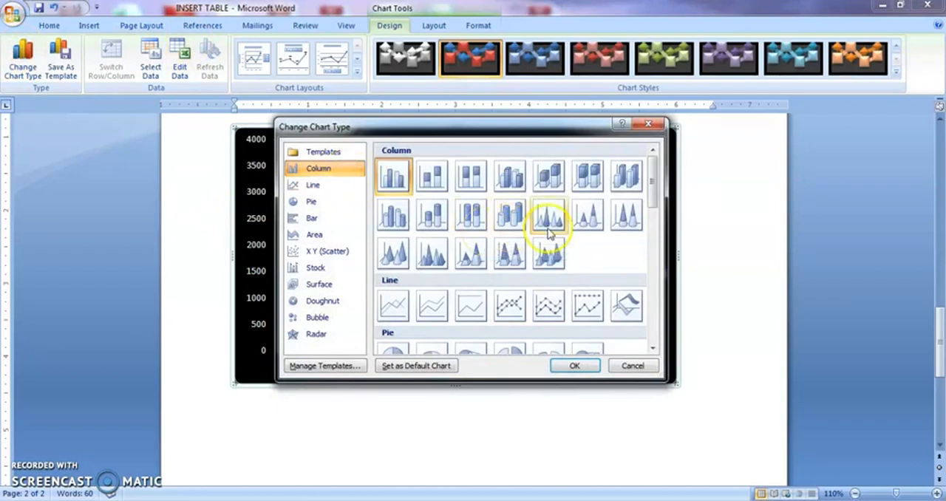
pyautogui.click(589, 218)
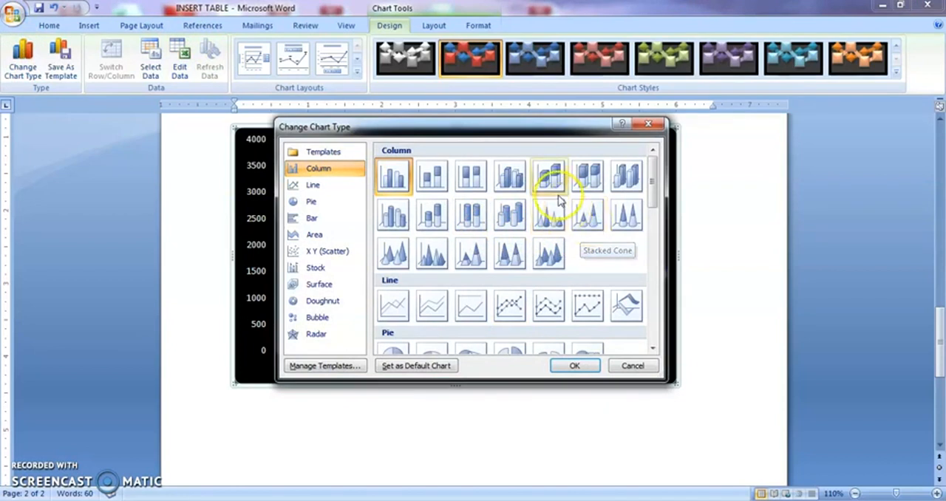
pyautogui.click(509, 177)
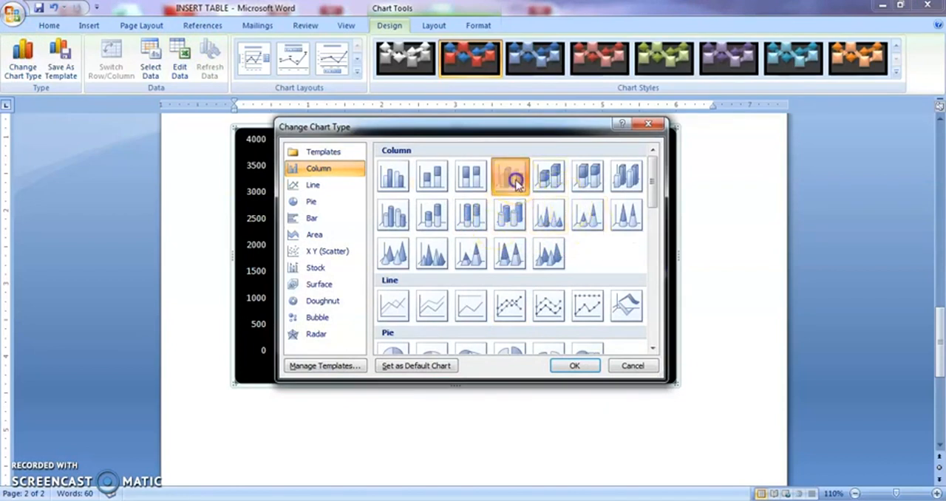
pyautogui.click(569, 366)
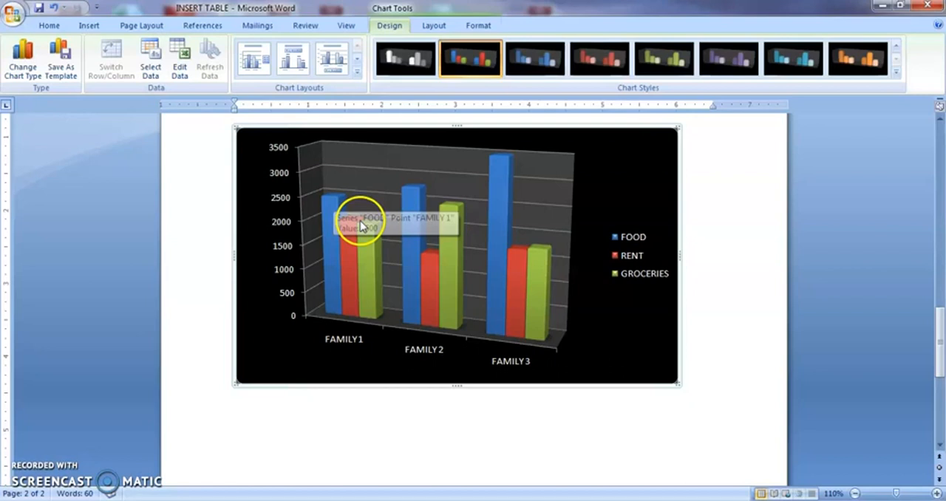
pyautogui.moveTo(374, 236)
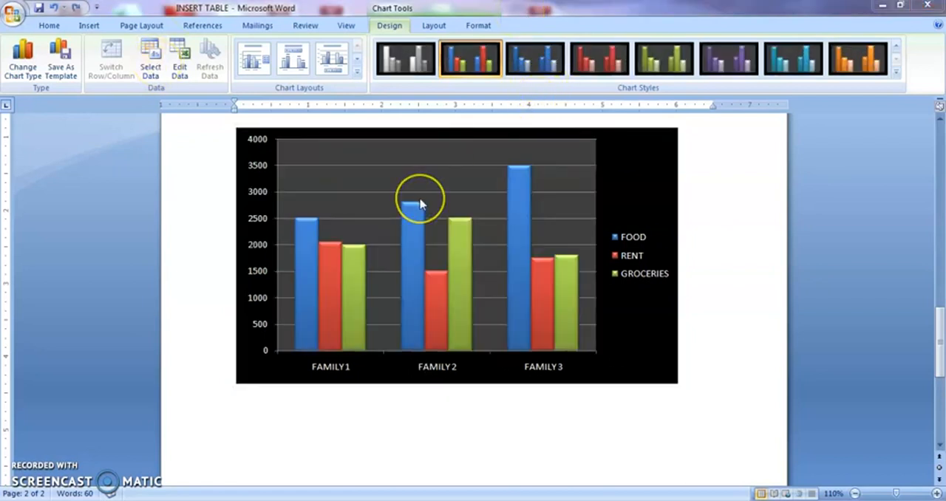
# - Bring up the chart's layout options and check the data point of the FOOD column for FAMILY 1
pyautogui.click(421, 204)
pyautogui.click(425, 26)
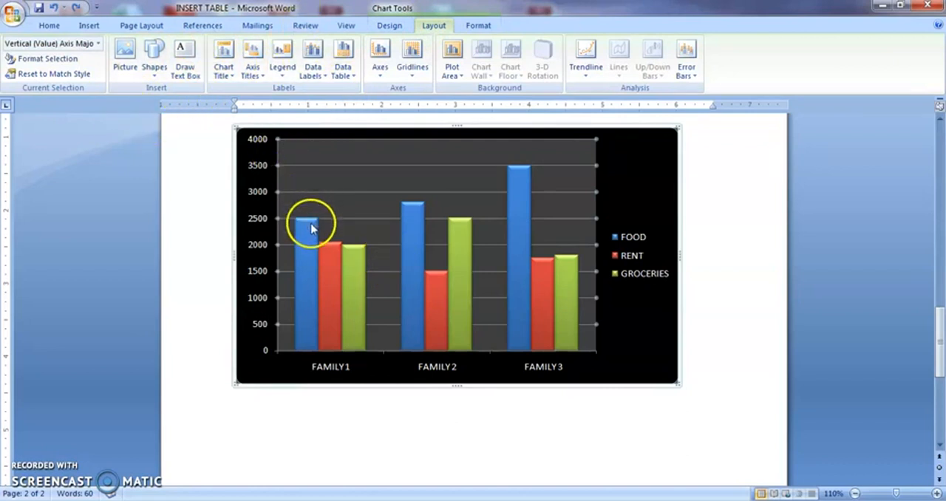
pyautogui.moveTo(311, 229)
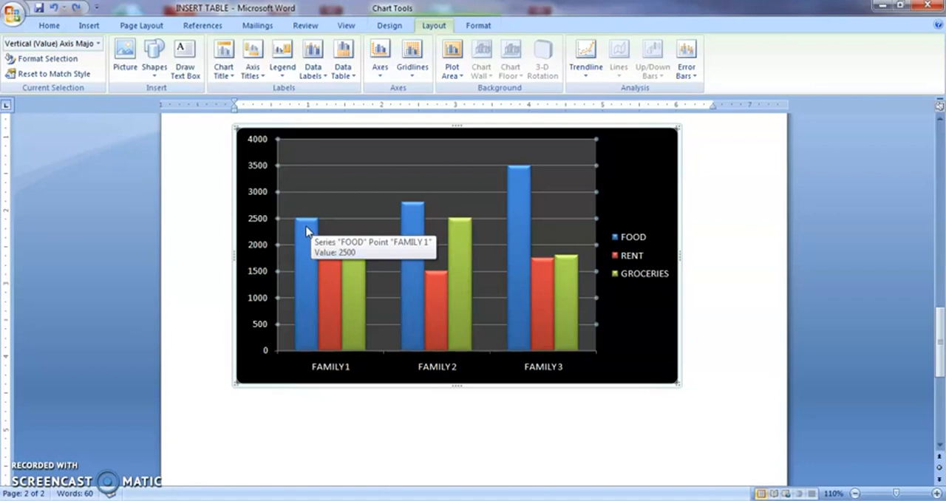
pyautogui.click(308, 232)
pyautogui.click(305, 252)
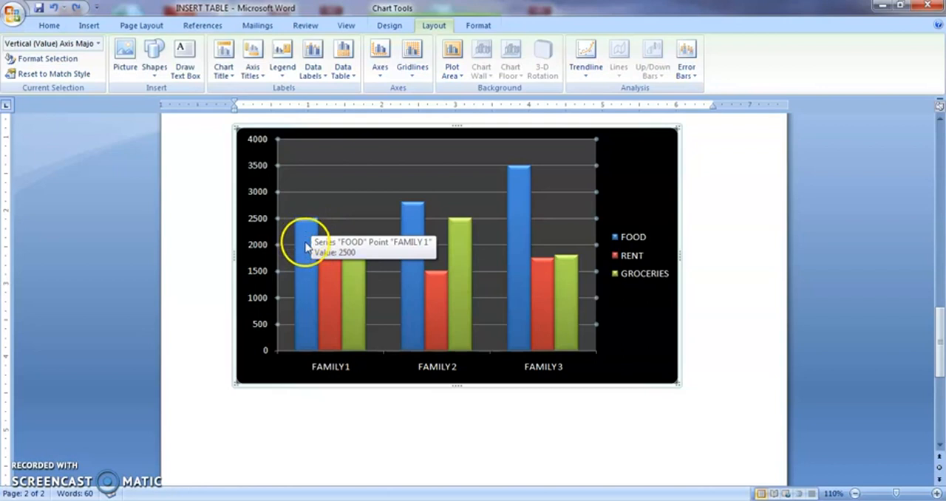